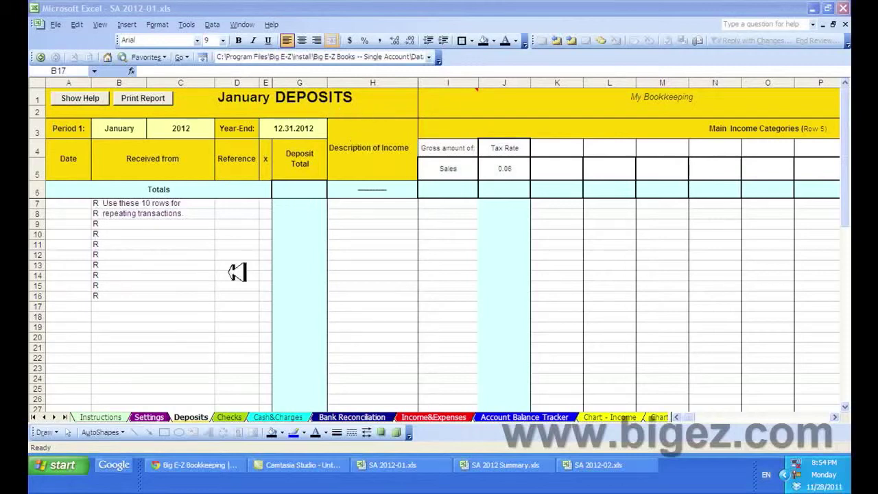
# - In row 17, enter the customer's name, description 'widgets' and a 700 gross sale
pyautogui.click(198, 306)
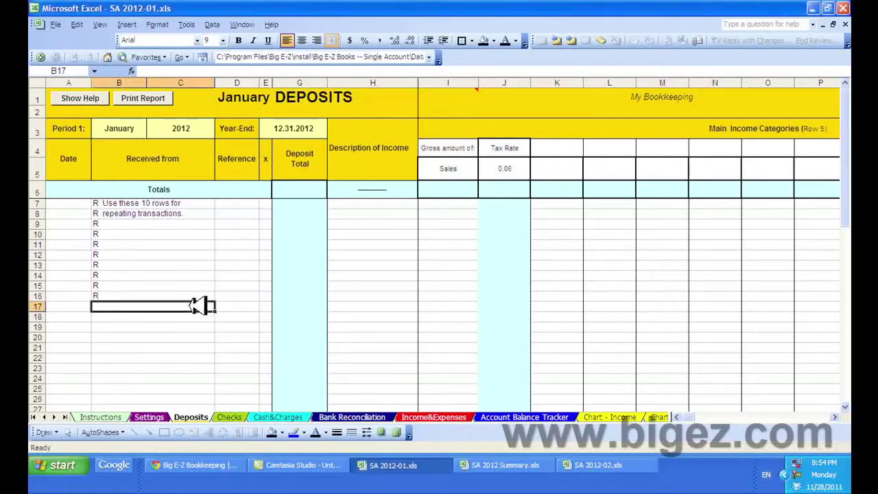
pyautogui.write('Sue')
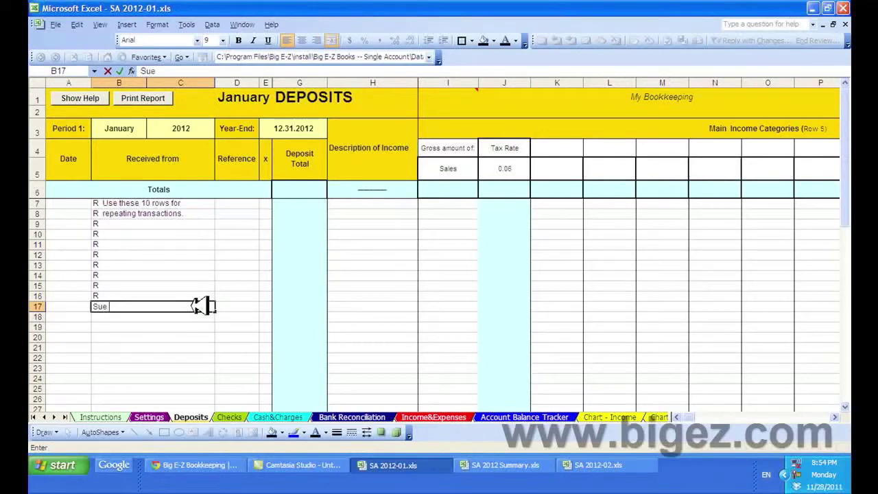
pyautogui.write('n')
pyautogui.press('Tab')
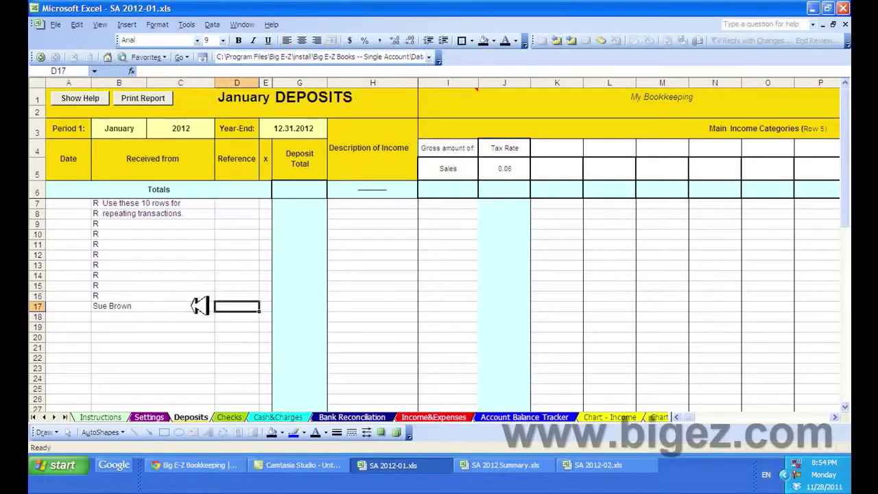
pyautogui.press('Tab')
pyautogui.press('Tab')
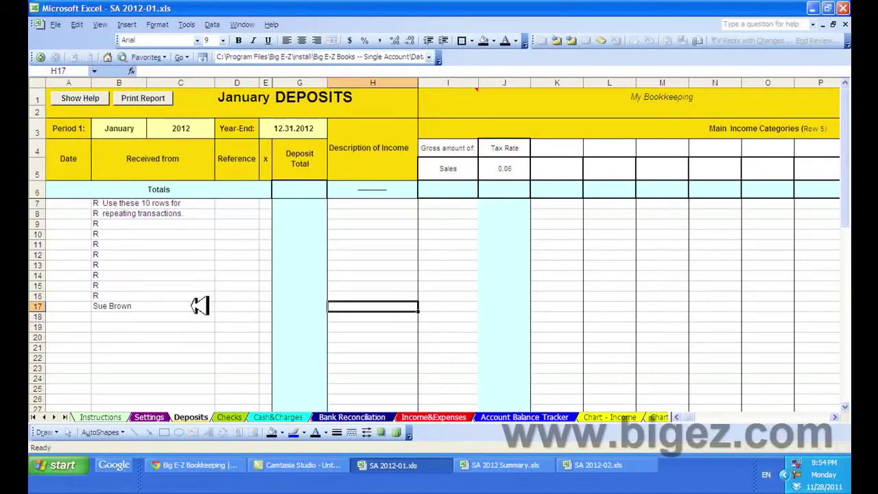
pyautogui.write('widgets')
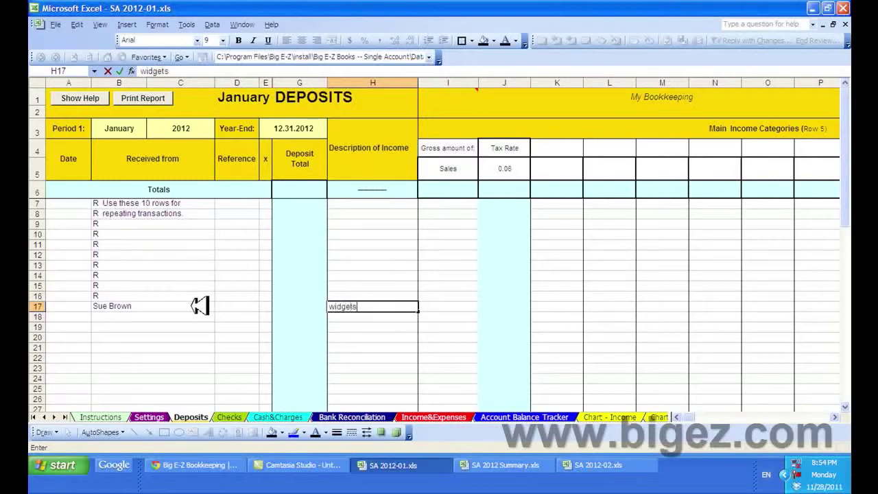
pyautogui.press('Tab')
pyautogui.write('7')
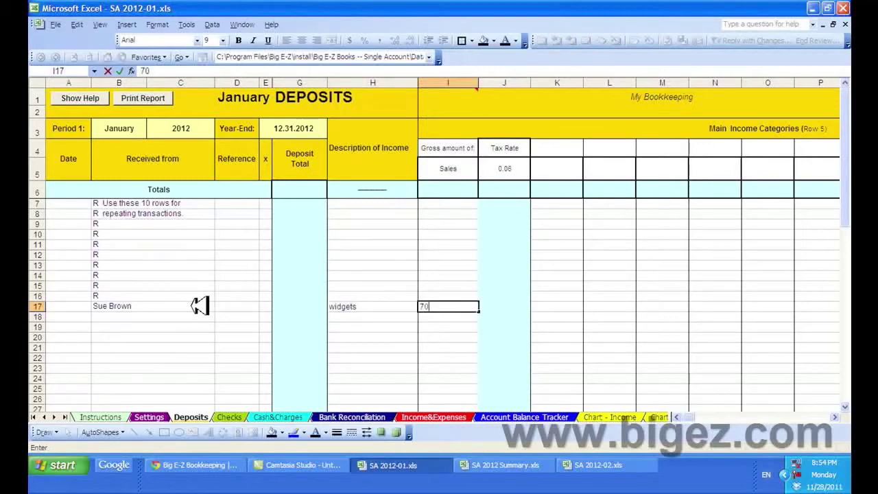
pyautogui.press('Tab')
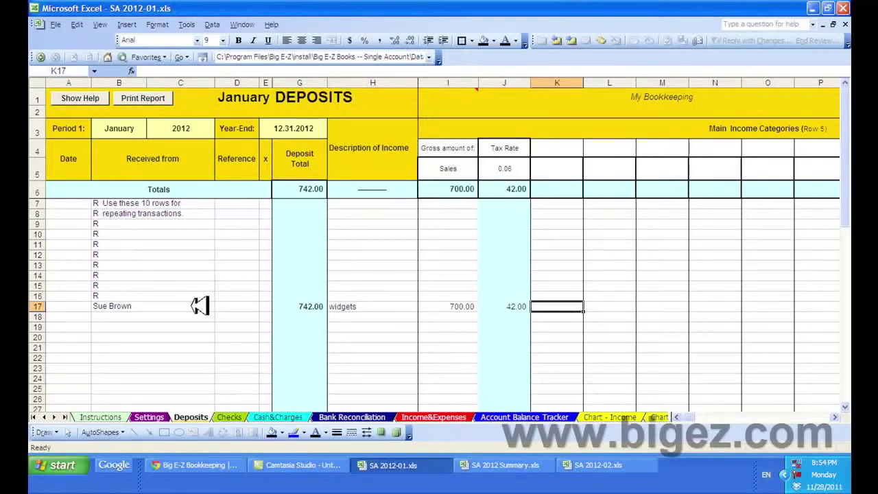
# - Flag the row 17 sale as PayPal with 'P' and a 35 PayPal fee
pyautogui.press('Tab')
pyautogui.press('Tab')
pyautogui.press('Tab')
pyautogui.press('Tab')
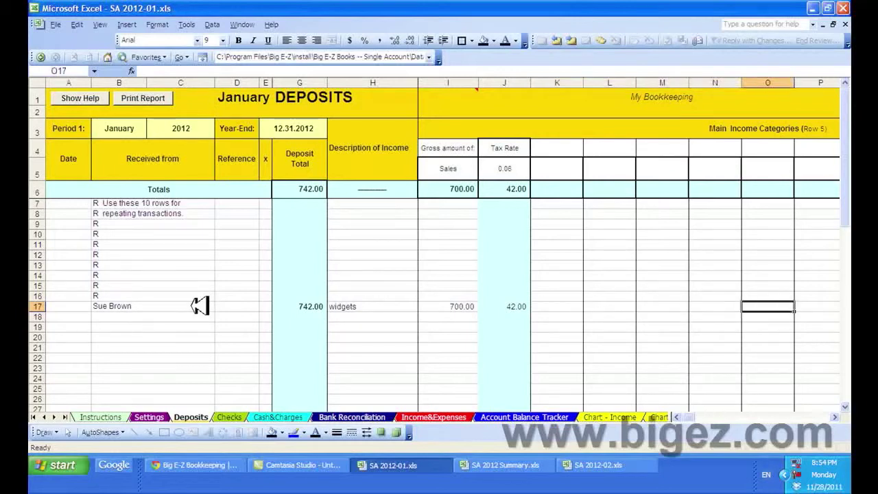
pyautogui.press('Tab')
pyautogui.press('Tab')
pyautogui.press('Tab')
pyautogui.press('Tab')
pyautogui.press('Tab')
pyautogui.press('Tab')
pyautogui.press('Tab')
pyautogui.press('Tab')
pyautogui.press('Tab')
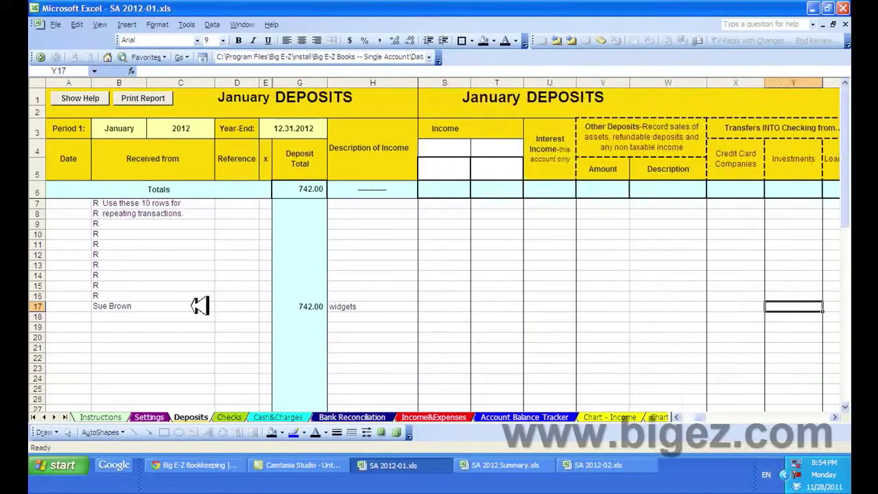
pyautogui.press('Tab')
pyautogui.press('Tab')
pyautogui.press('Tab')
pyautogui.press('Tab')
pyautogui.press('Tab')
pyautogui.press('Tab')
pyautogui.press('Tab')
pyautogui.press('Tab')
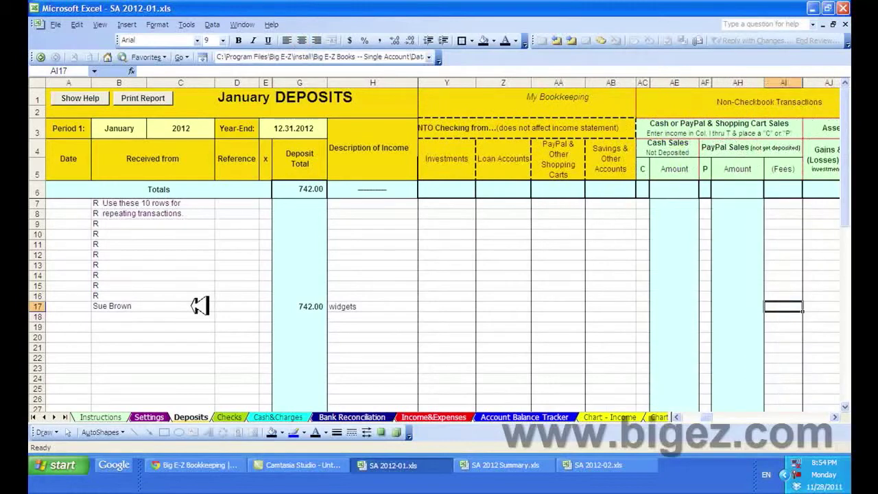
pyautogui.press('Tab')
pyautogui.press('Tab')
pyautogui.hotkey('shift', 'Tab')
pyautogui.hotkey('shift', 'Tab')
pyautogui.hotkey('shift', 'Tab')
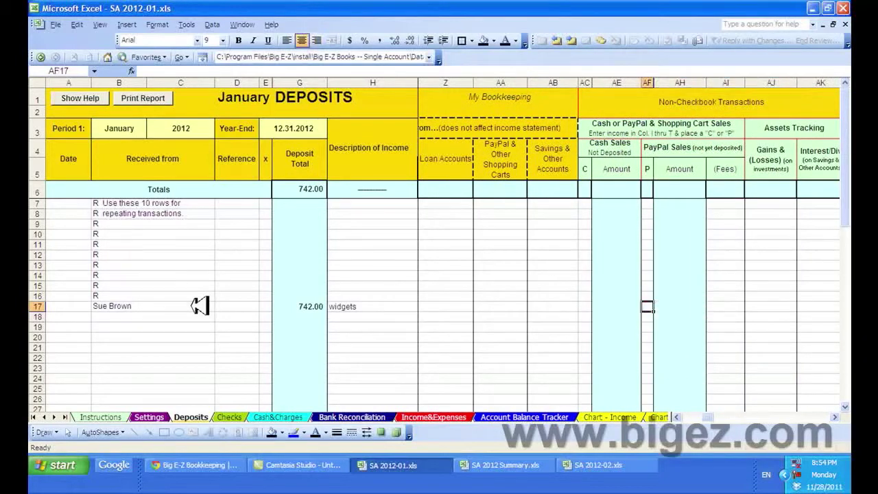
pyautogui.write('P')
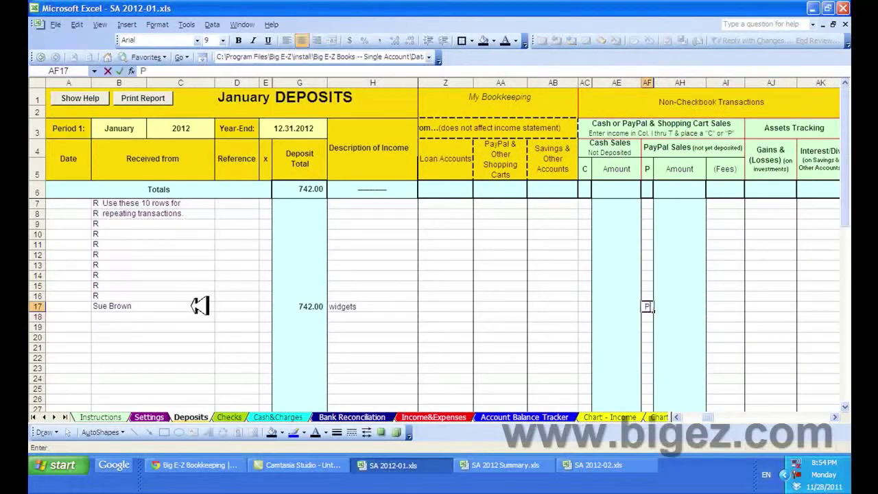
pyautogui.press('Tab')
pyautogui.press('Tab')
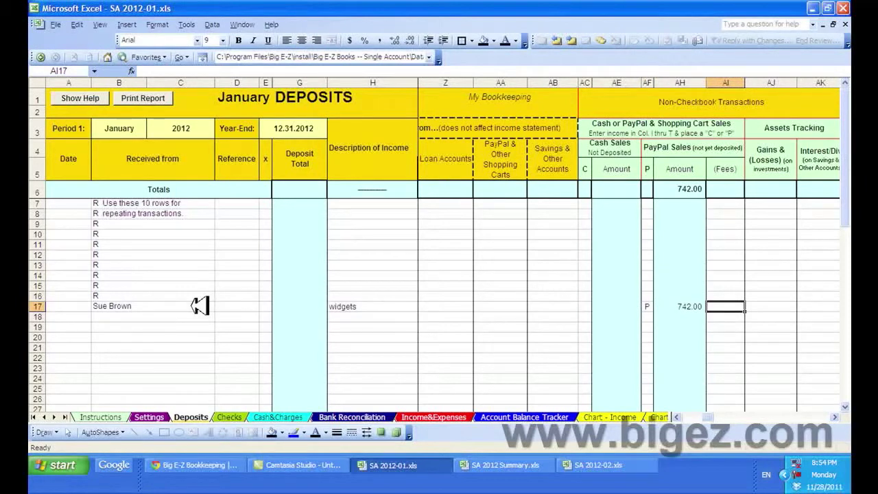
pyautogui.write('35')
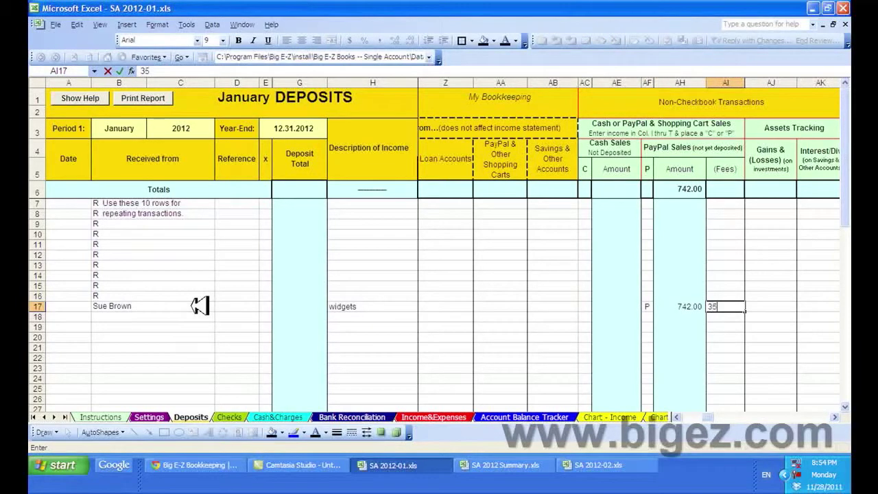
pyautogui.press('Tab')
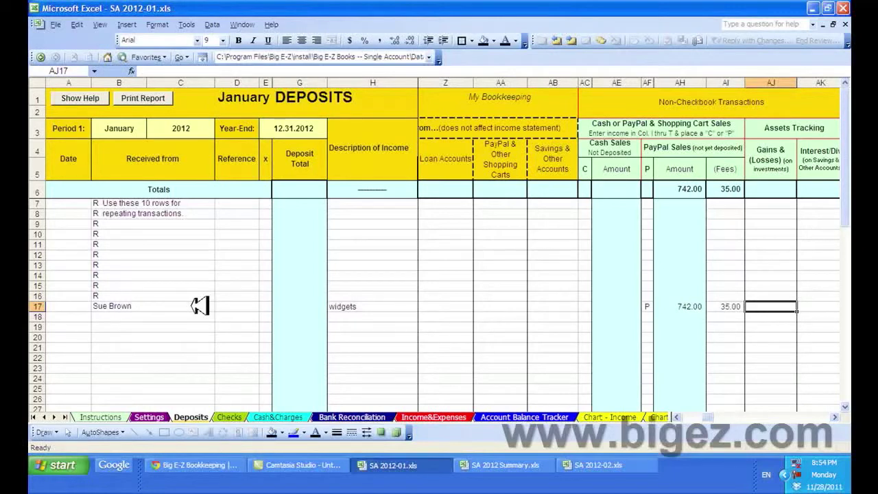
# - Review the Account Balance Tracker PayPal row (742.00 in, 35.00 fees, 777.00), then return to Deposits
pyautogui.click(548, 416)
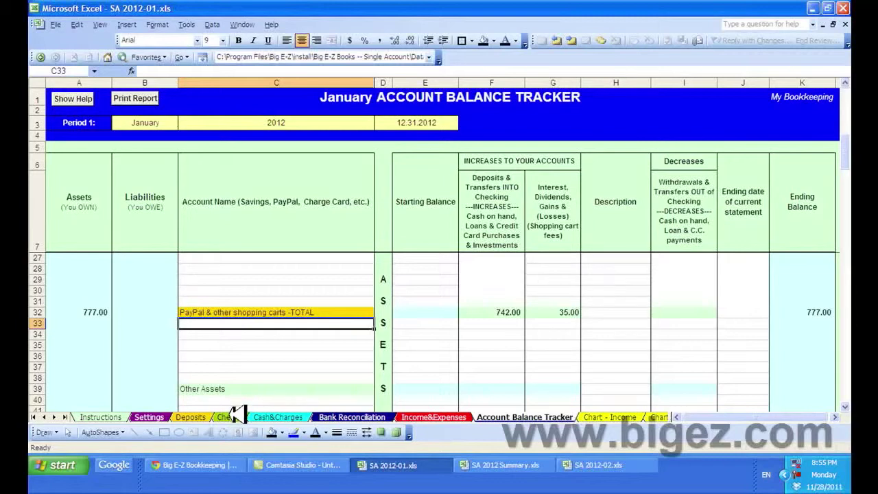
pyautogui.click(198, 417)
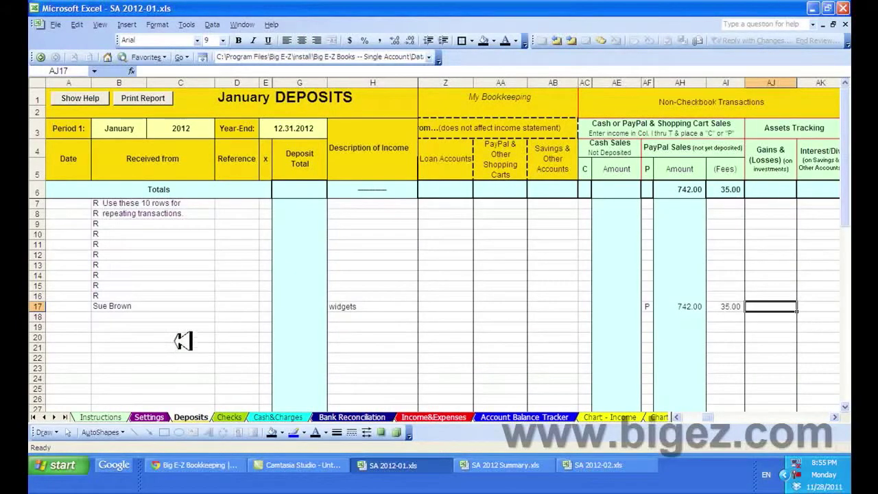
# - Enter a PayPal row 18 with 700 under PayPal & Other Shopping Carts transfers into checking
pyautogui.click(188, 317)
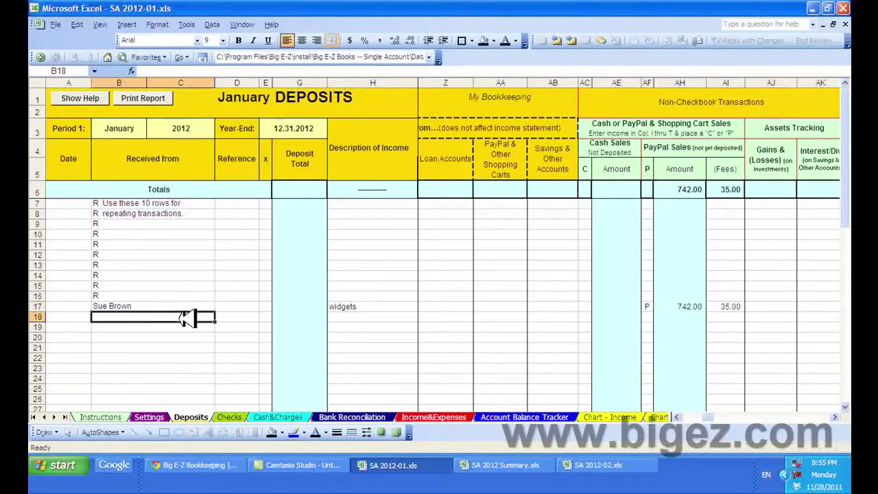
pyautogui.write('PayPal transfer')
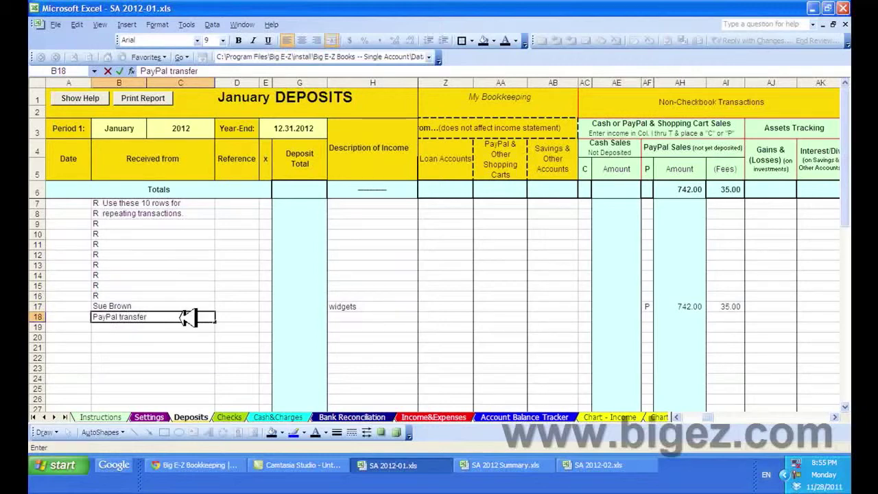
pyautogui.press('Tab')
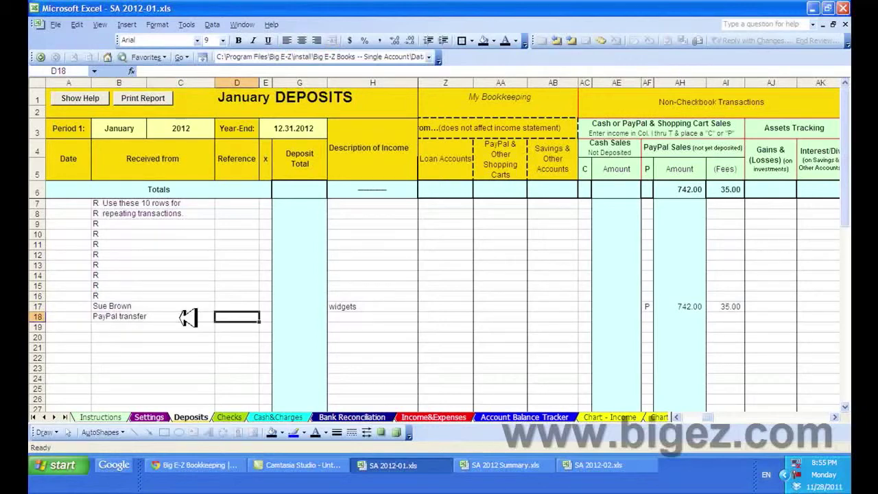
pyautogui.press('Tab')
pyautogui.press('Tab')
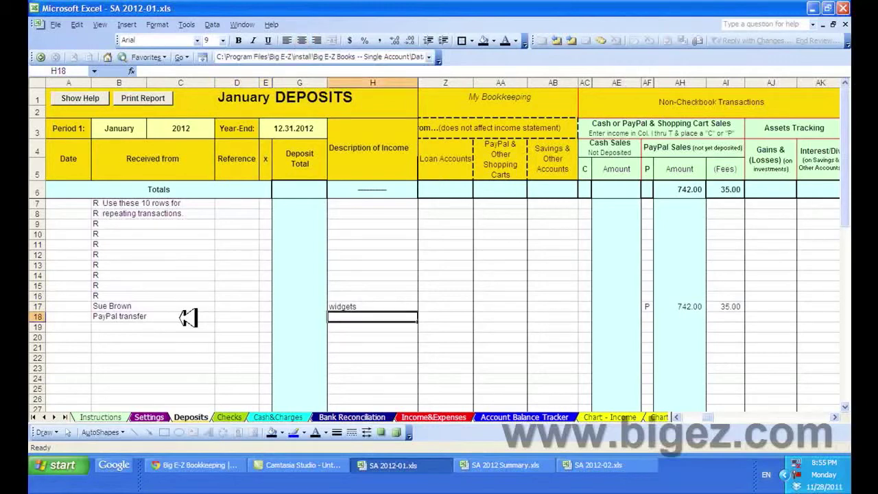
pyautogui.press('Tab')
pyautogui.press('Tab')
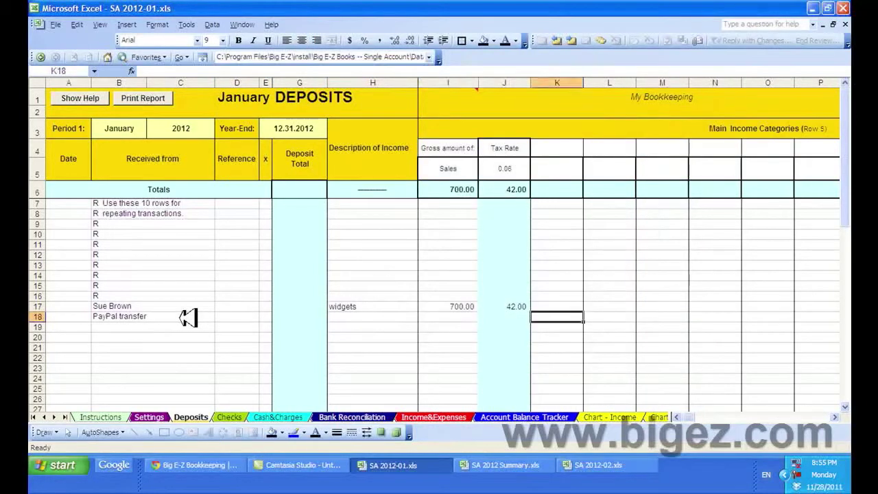
pyautogui.press('Tab')
pyautogui.press('Tab')
pyautogui.press('Tab')
pyautogui.press('Tab')
pyautogui.press('Tab')
pyautogui.press('Tab')
pyautogui.press('Tab')
pyautogui.press('Tab')
pyautogui.press('Tab')
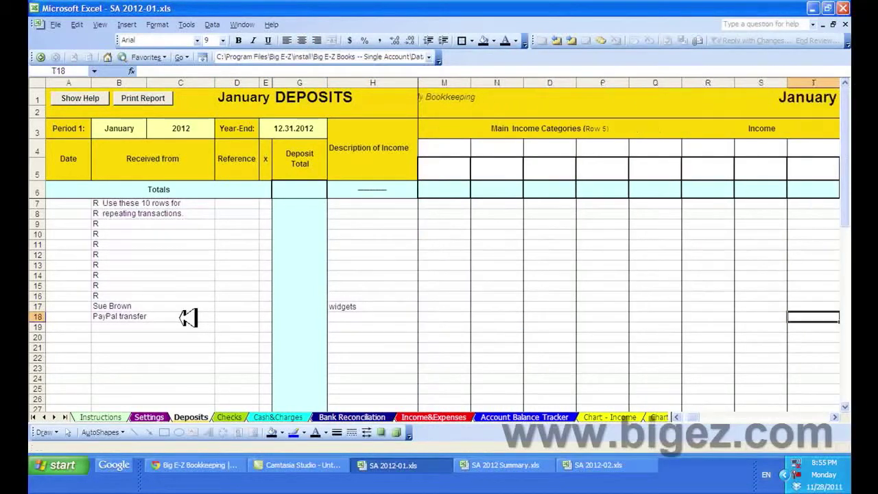
pyautogui.press('Tab')
pyautogui.press('Tab')
pyautogui.press('Tab')
pyautogui.press('Tab')
pyautogui.press('Tab')
pyautogui.press('Tab')
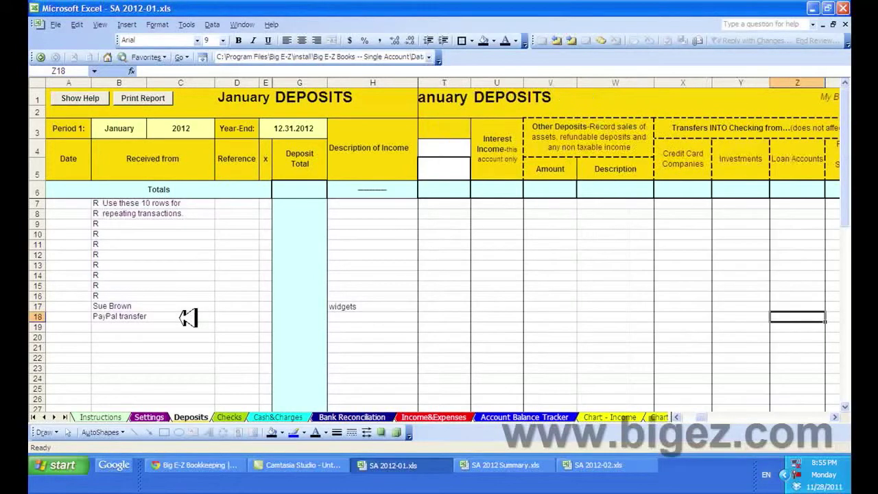
pyautogui.press('Tab')
pyautogui.press('Tab')
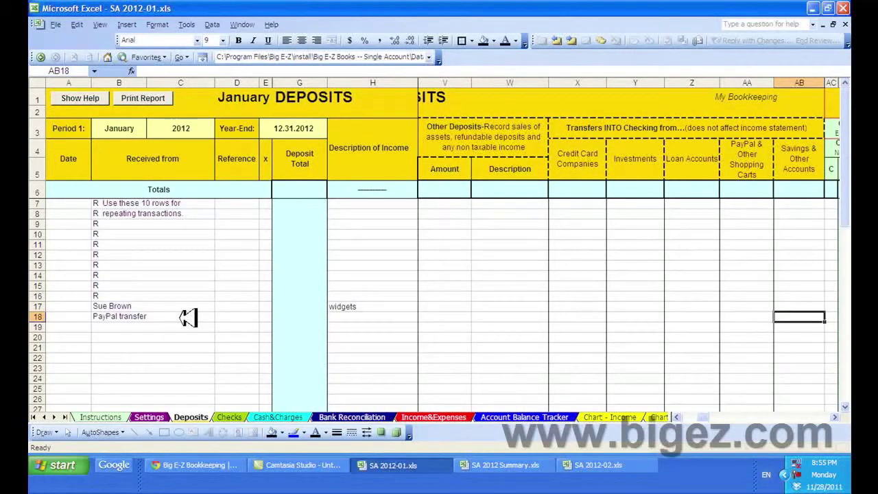
pyautogui.hotkey('shift', 'Tab')
pyautogui.write('7')
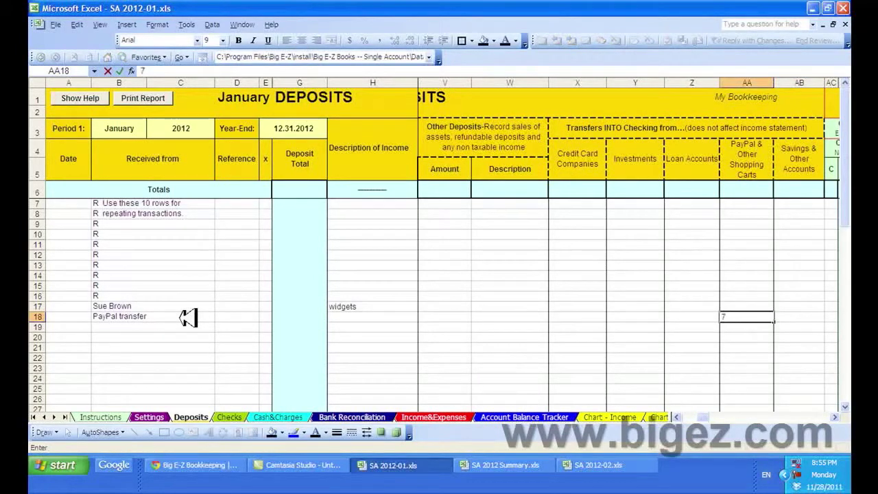
pyautogui.press('Return')
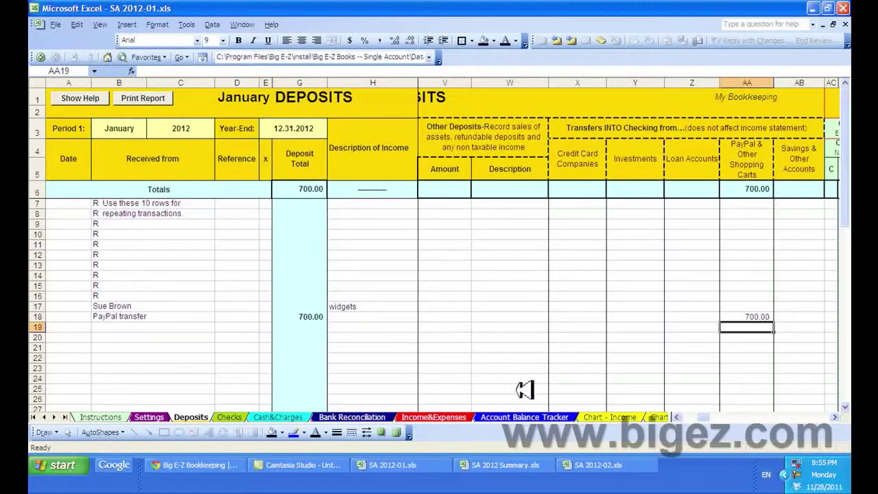
# - Check the tracker's PayPal ending balance of 77.00, then move to the Checks sheet
pyautogui.click(539, 418)
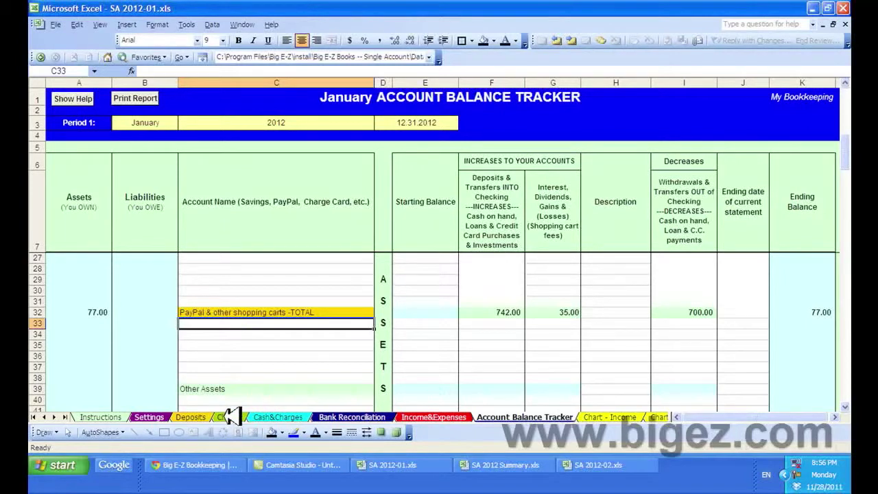
pyautogui.click(228, 416)
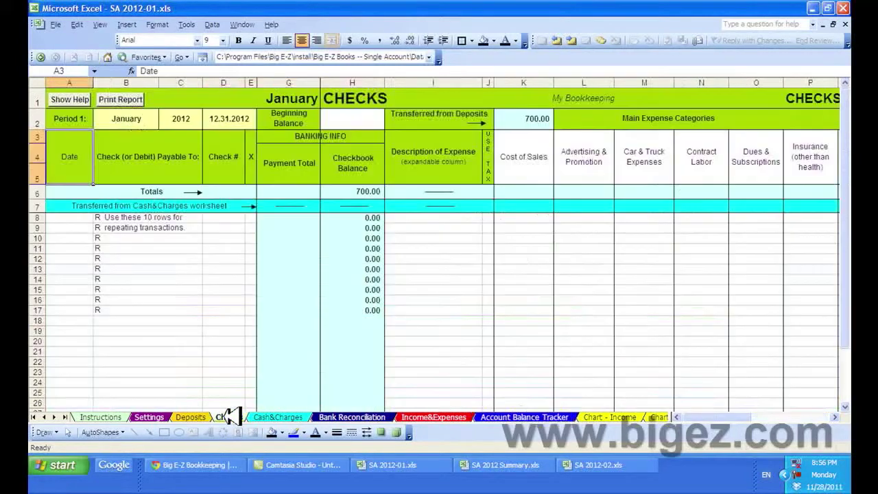
# - In Checks row 18, enter payee ABC Company with 50 under Office Supplies
pyautogui.click(164, 319)
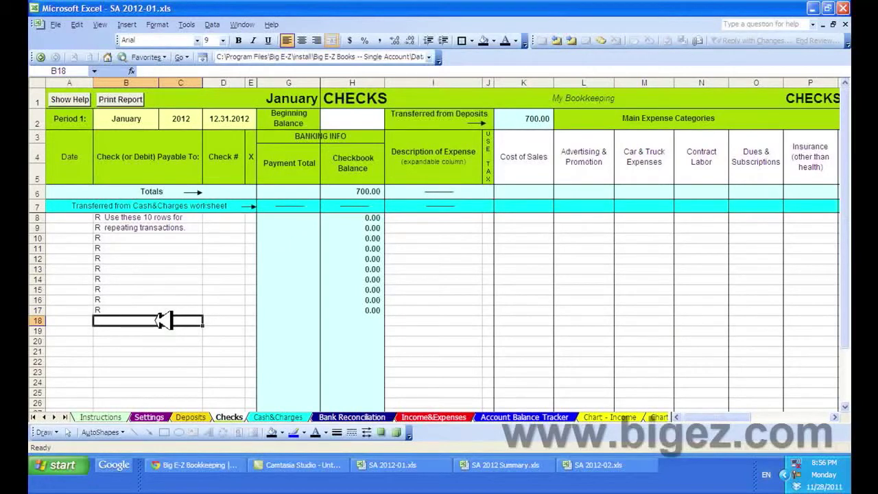
pyautogui.write('ABC Company')
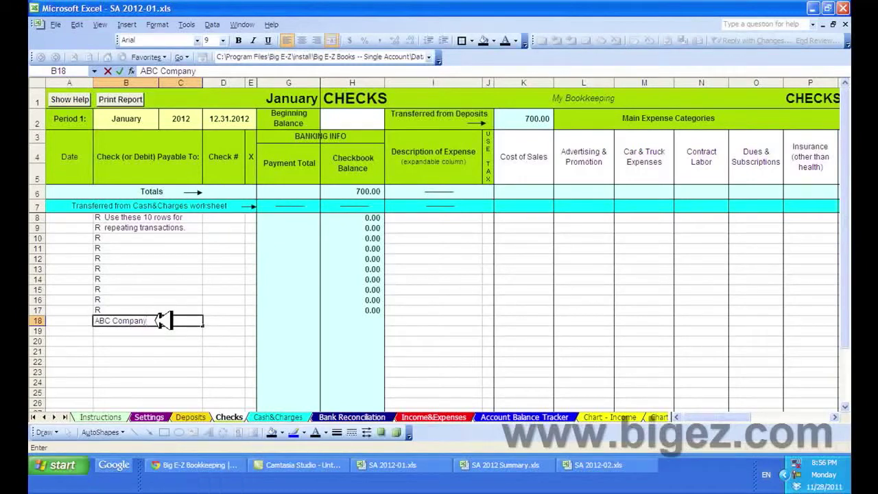
pyautogui.press('Tab')
pyautogui.press('Tab')
pyautogui.press('Tab')
pyautogui.press('Tab')
pyautogui.press('Tab')
pyautogui.press('Tab')
pyautogui.press('Tab')
pyautogui.press('Tab')
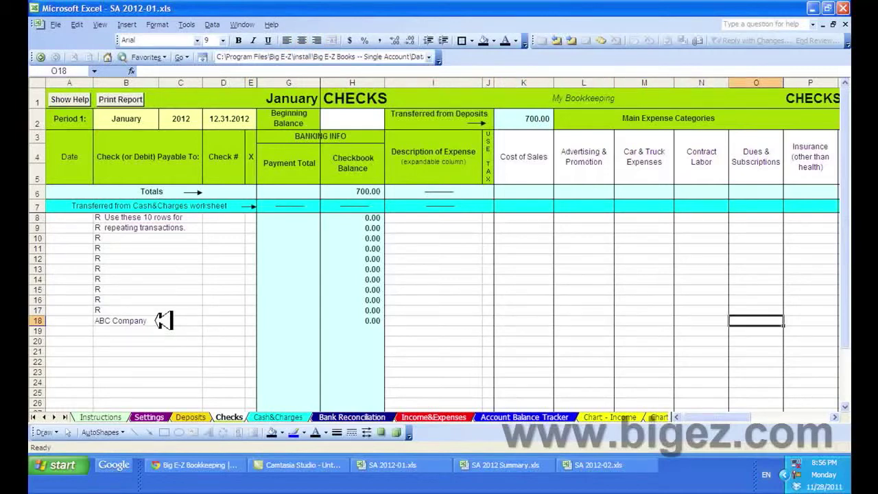
pyautogui.press('Tab')
pyautogui.press('Tab')
pyautogui.press('Tab')
pyautogui.press('Tab')
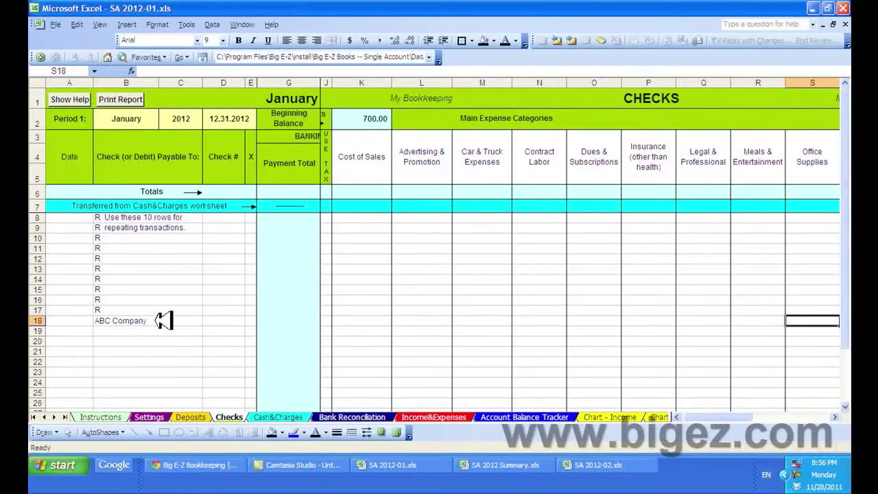
pyautogui.write('50')
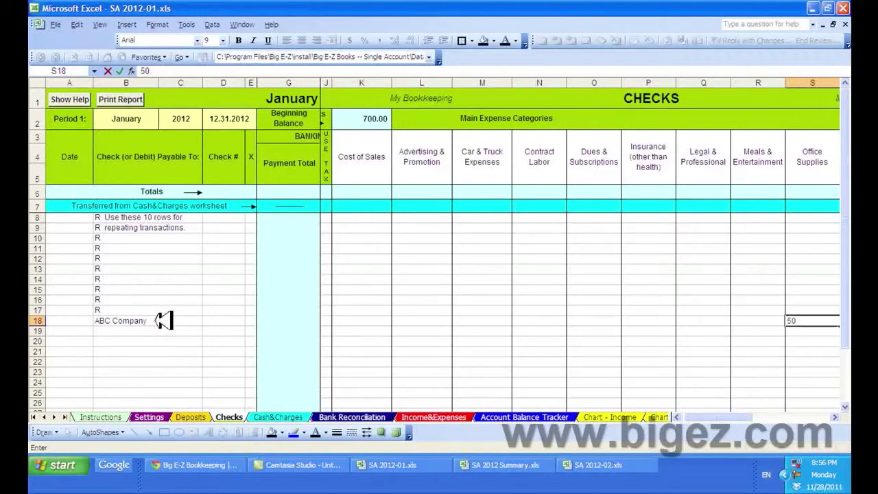
pyautogui.press('Tab')
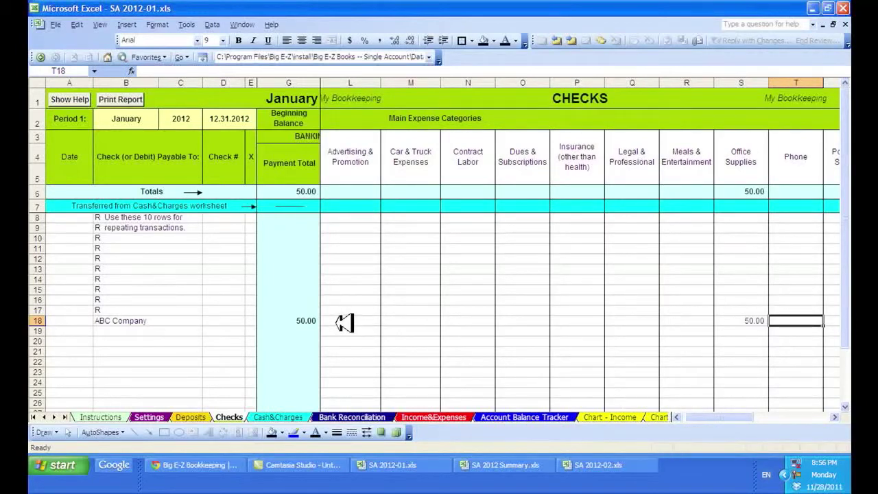
# - Mark the purchase as PayPal with 'p' and confirm the tracker's PayPal balance of 27.00
pyautogui.press('Tab')
pyautogui.press('Tab')
pyautogui.press('Tab')
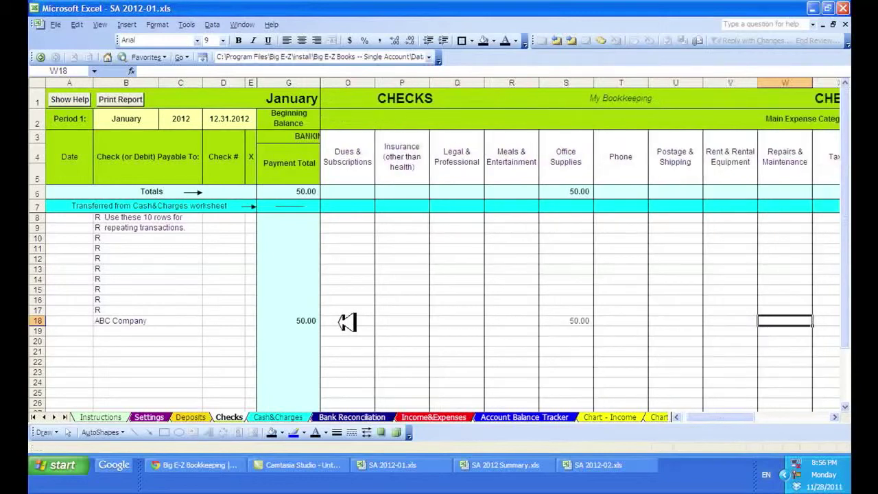
pyautogui.press('Tab')
pyautogui.press('Tab')
pyautogui.press('Tab')
pyautogui.press('Tab')
pyautogui.press('Tab')
pyautogui.press('Tab')
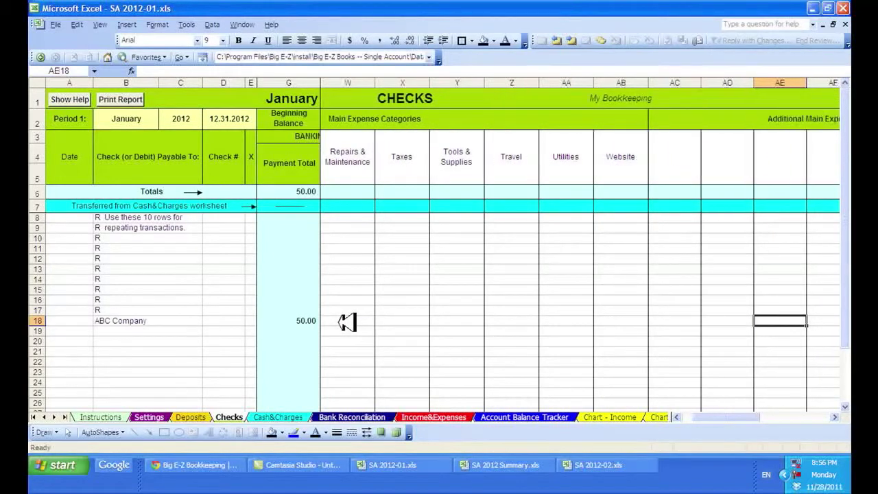
pyautogui.press('Tab')
pyautogui.press('Tab')
pyautogui.press('Tab')
pyautogui.press('Tab')
pyautogui.press('Tab')
pyautogui.press('Tab')
pyautogui.press('Tab')
pyautogui.press('Tab')
pyautogui.press('Tab')
pyautogui.press('Tab')
pyautogui.press('Tab')
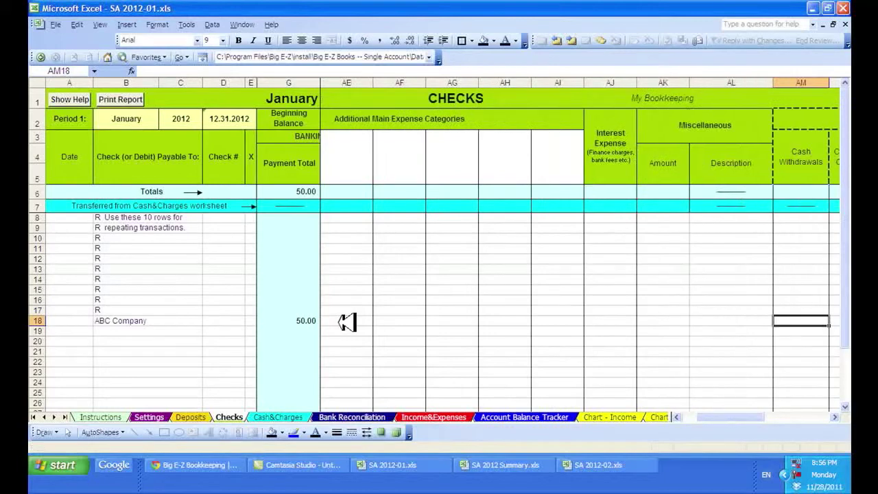
pyautogui.press('Tab')
pyautogui.press('Tab')
pyautogui.press('Tab')
pyautogui.press('Tab')
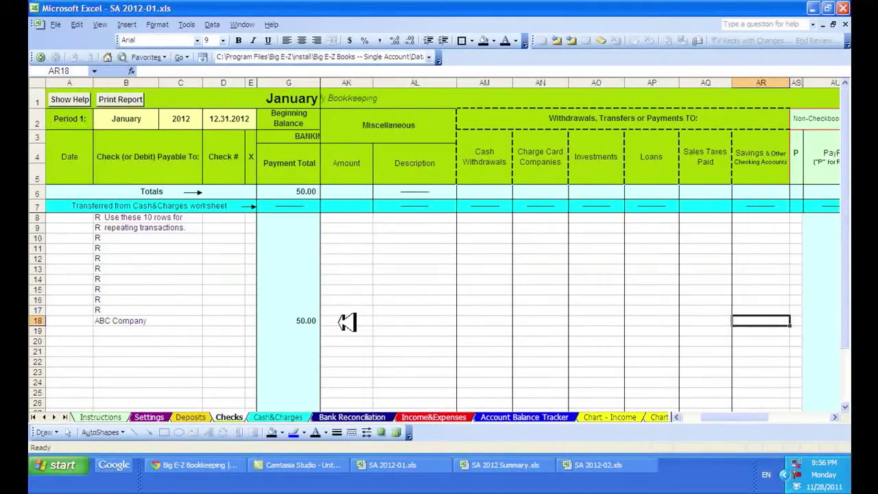
pyautogui.press('Tab')
pyautogui.write('p')
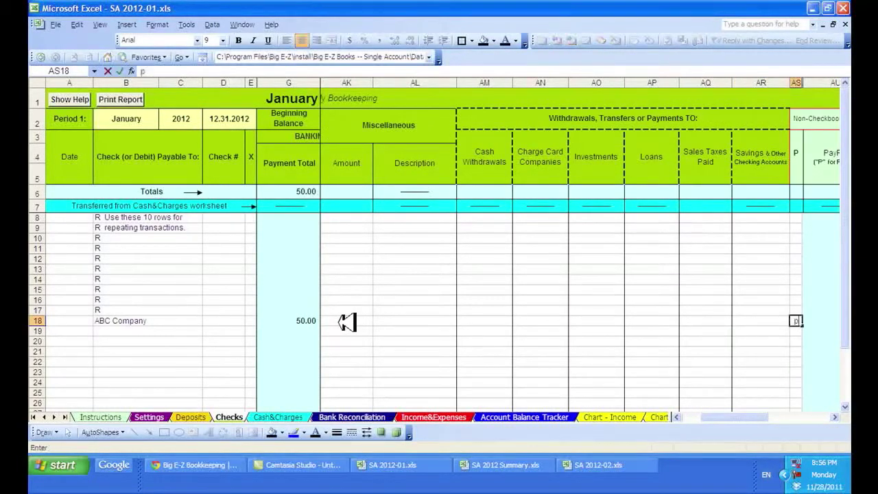
pyautogui.press('Tab')
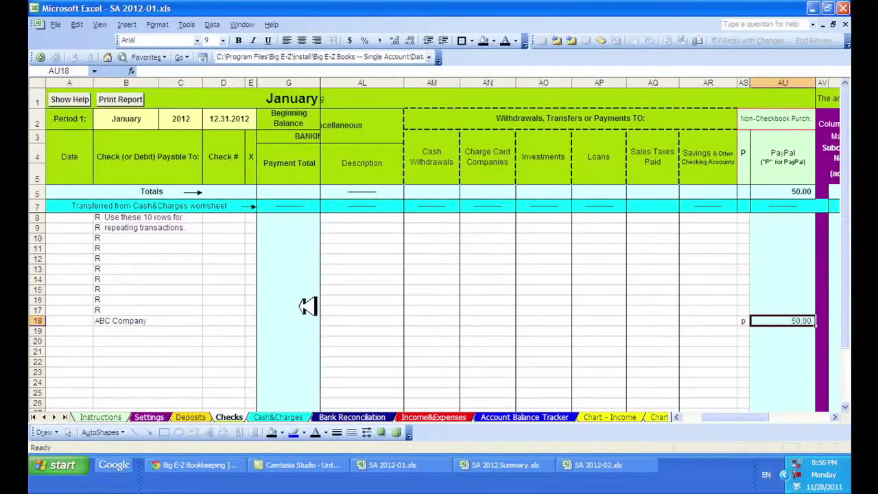
pyautogui.click(549, 417)
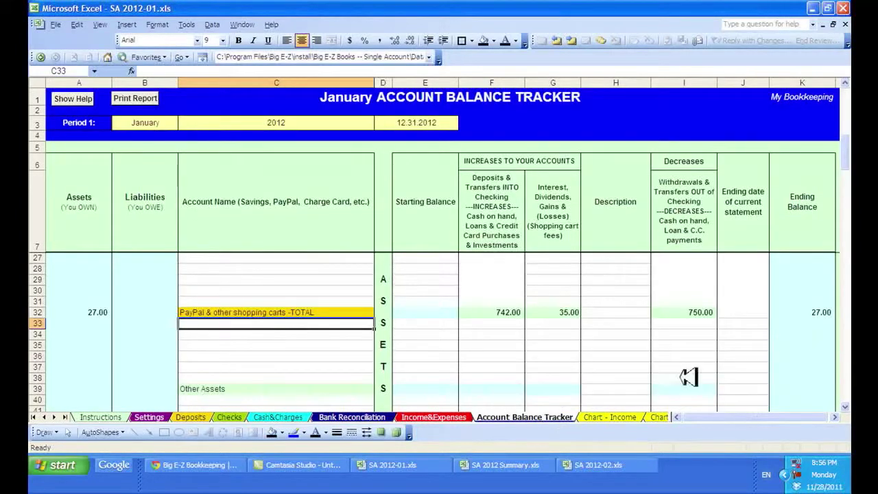